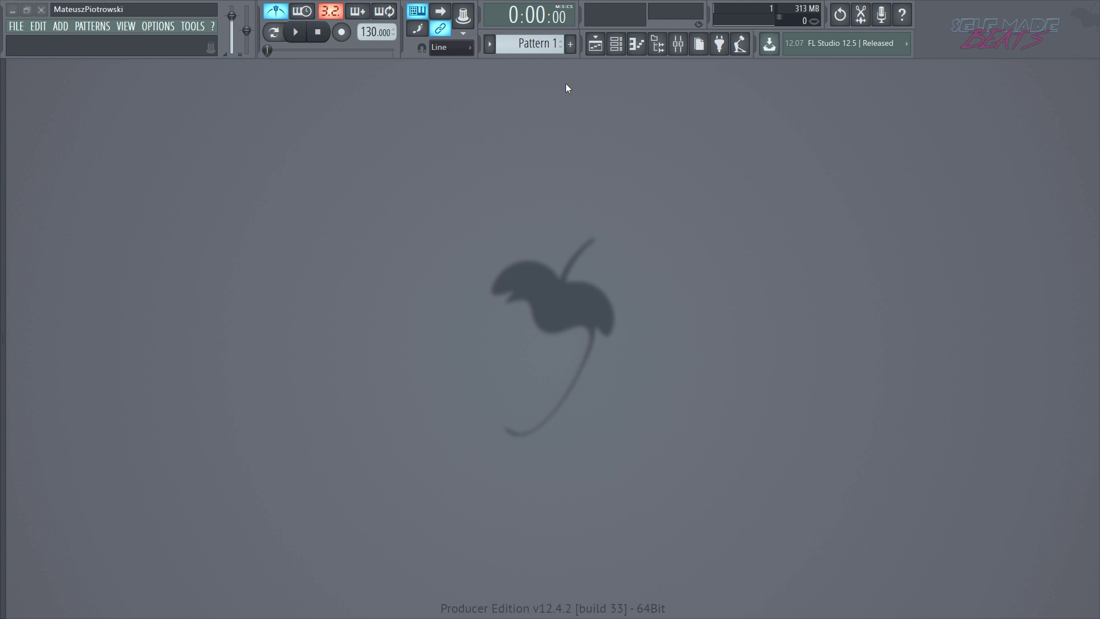
Step: Open the playlist, show the Track 1 vocal clip from its start in an enlarged view, and play it back
left_click(596, 46)
scroll(232, 135, "up", 3)
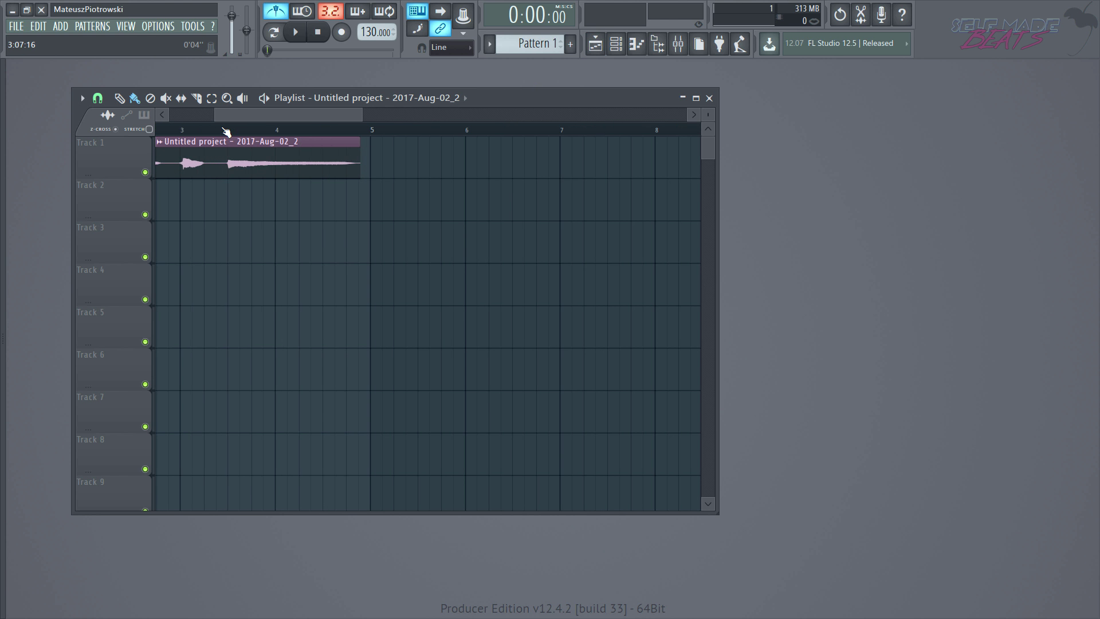
left_click_drag(215, 115, 172, 115)
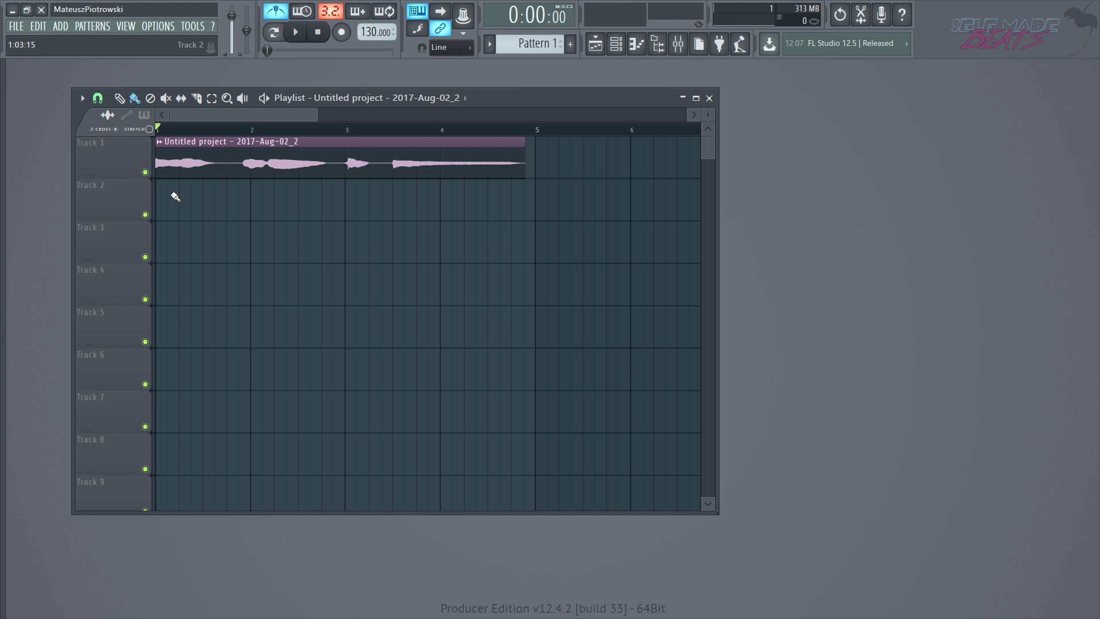
key("space")
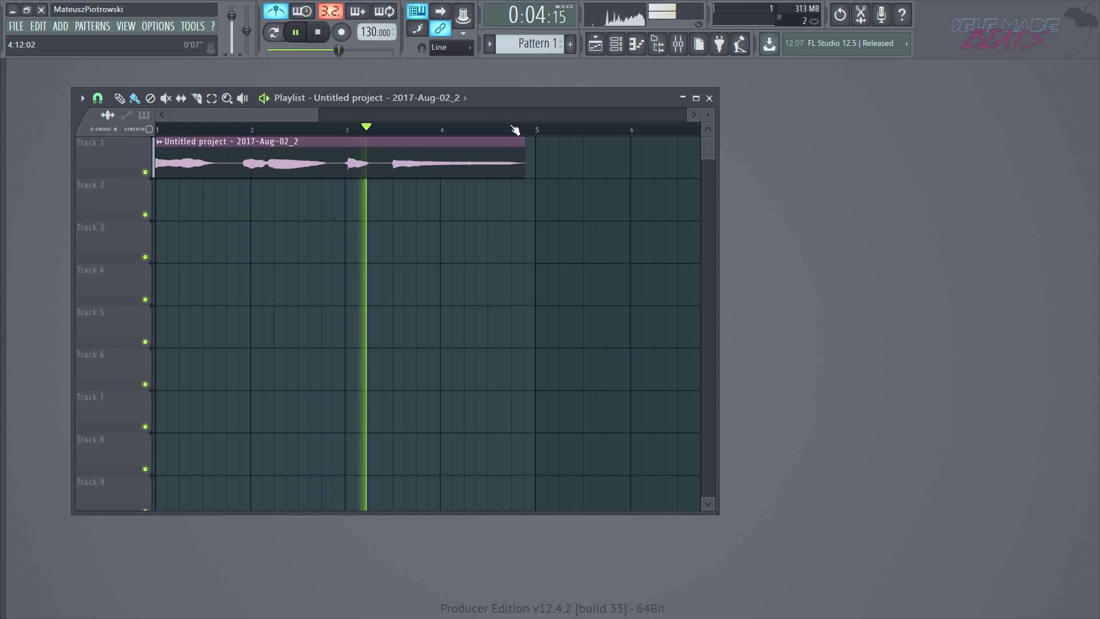
double_click(526, 98)
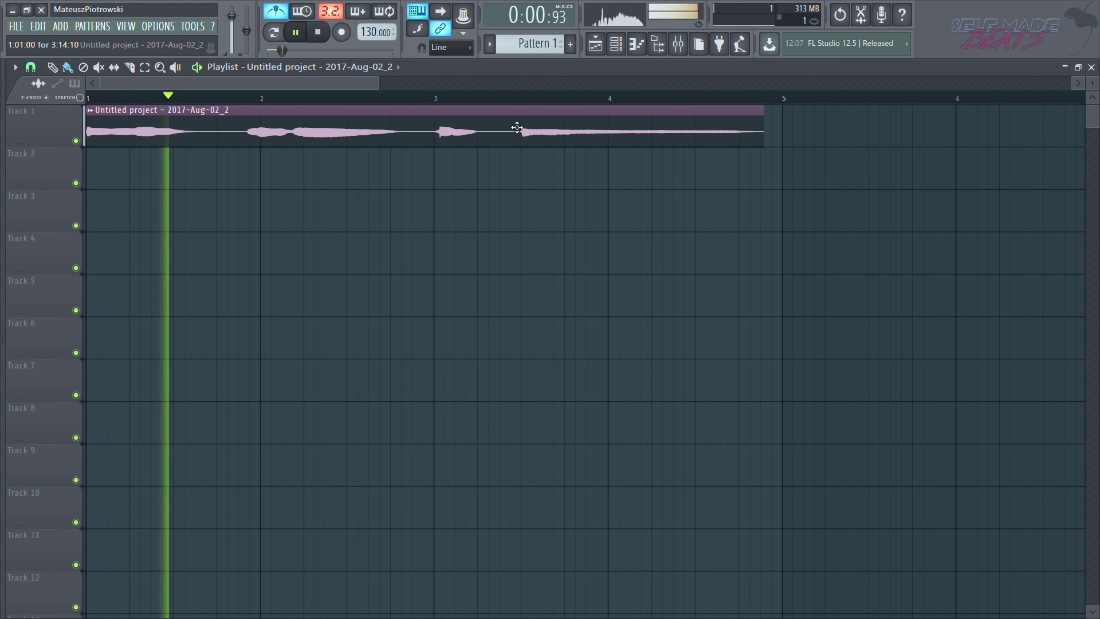
key("space")
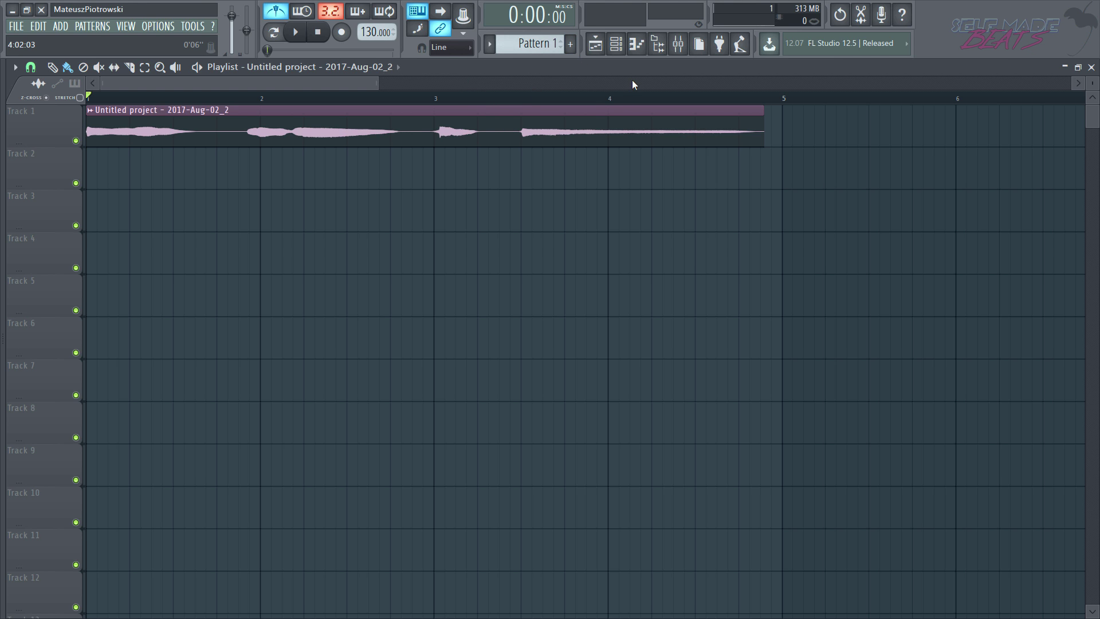
Step: Enable Fruity delay 2 and Fruity Reeverb 2 on the mixer's Room track and maximize the mixer
left_click(678, 44)
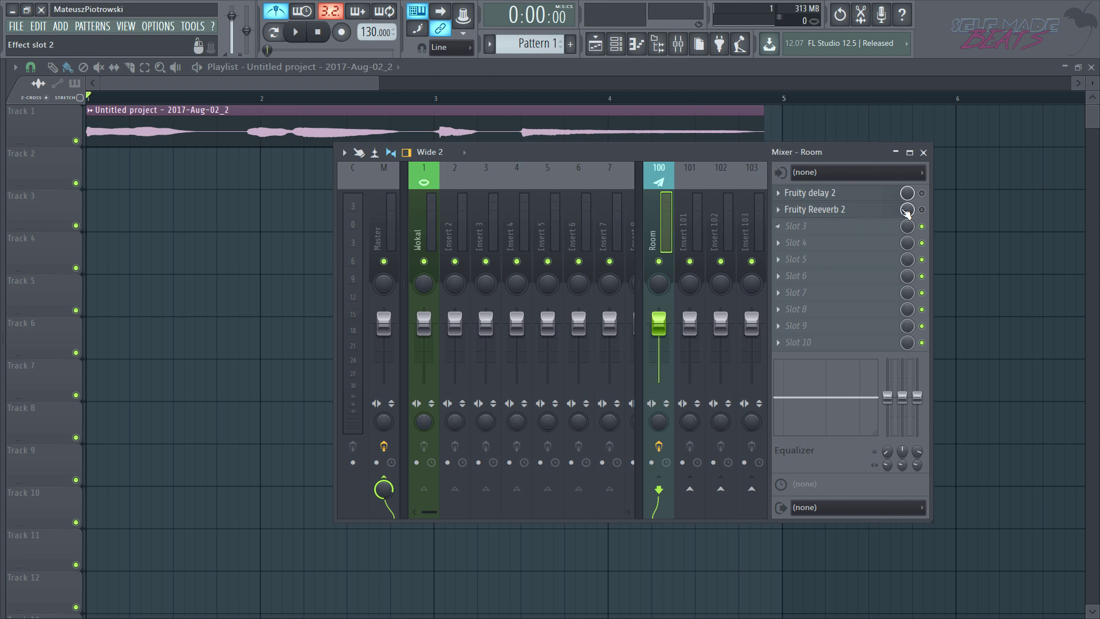
left_click(922, 193)
double_click(679, 154)
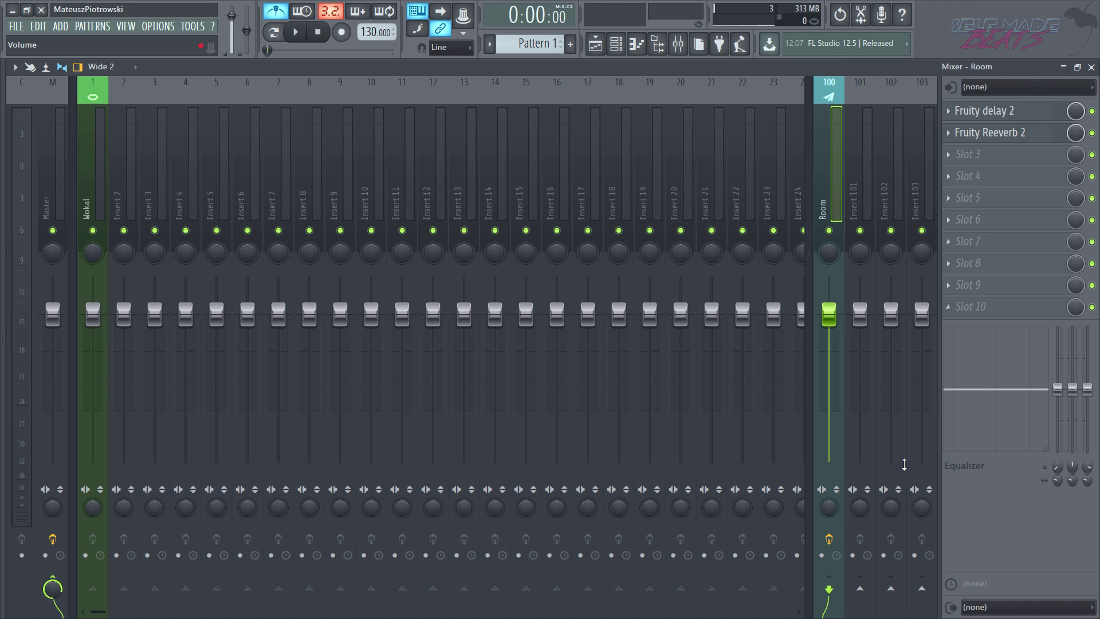
Step: Set the Wokal track's send level to the Room track to 70%
left_click_drag(95, 156, 309, 149)
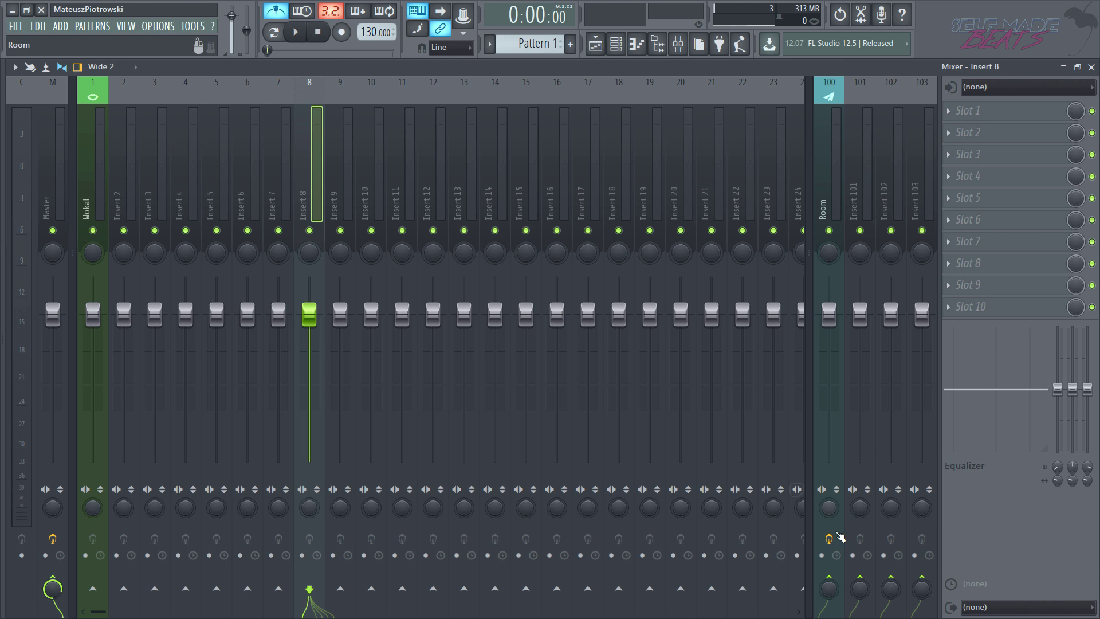
left_click(96, 141)
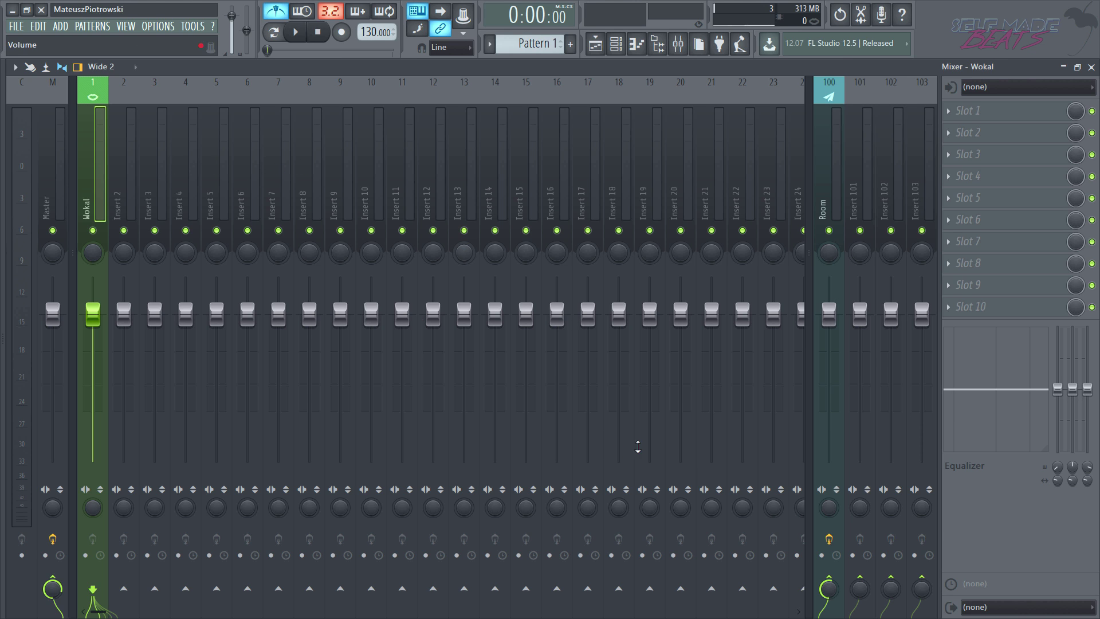
left_click(831, 596)
left_click_drag(830, 594, 830, 592)
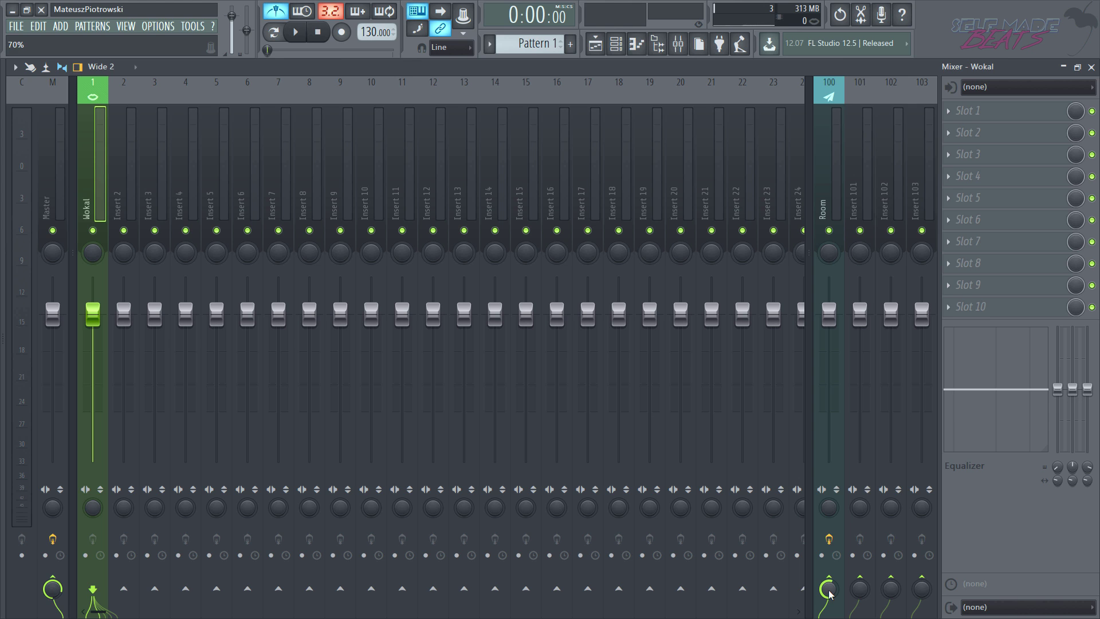
Step: Compare the effect slots of the Wokal and Room tracks and play the vocal with the Room effects
left_click(835, 155)
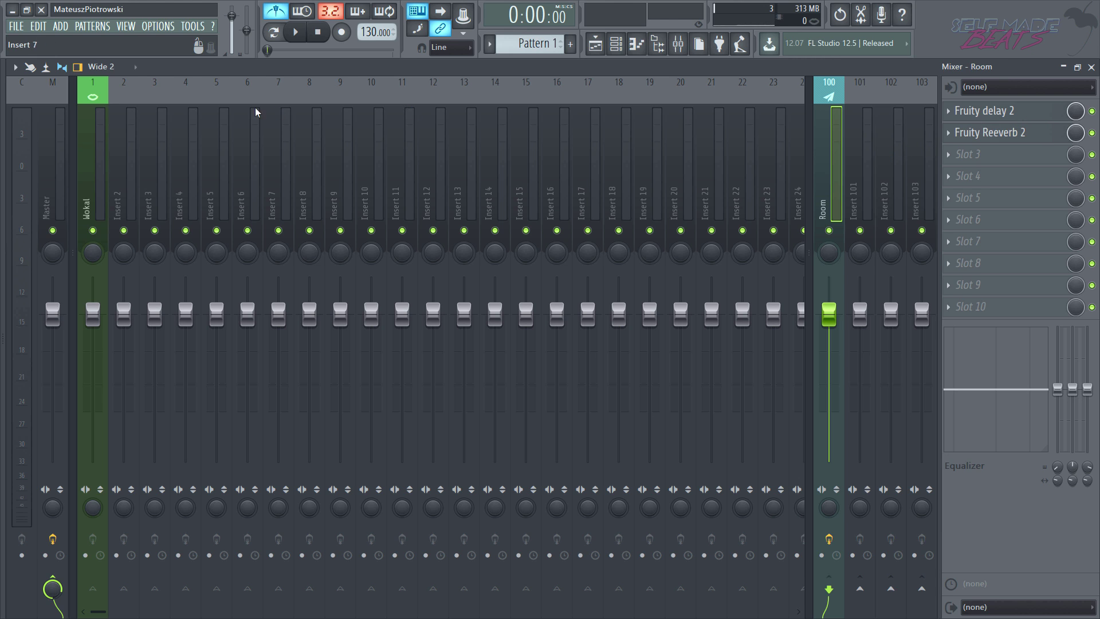
left_click(95, 152)
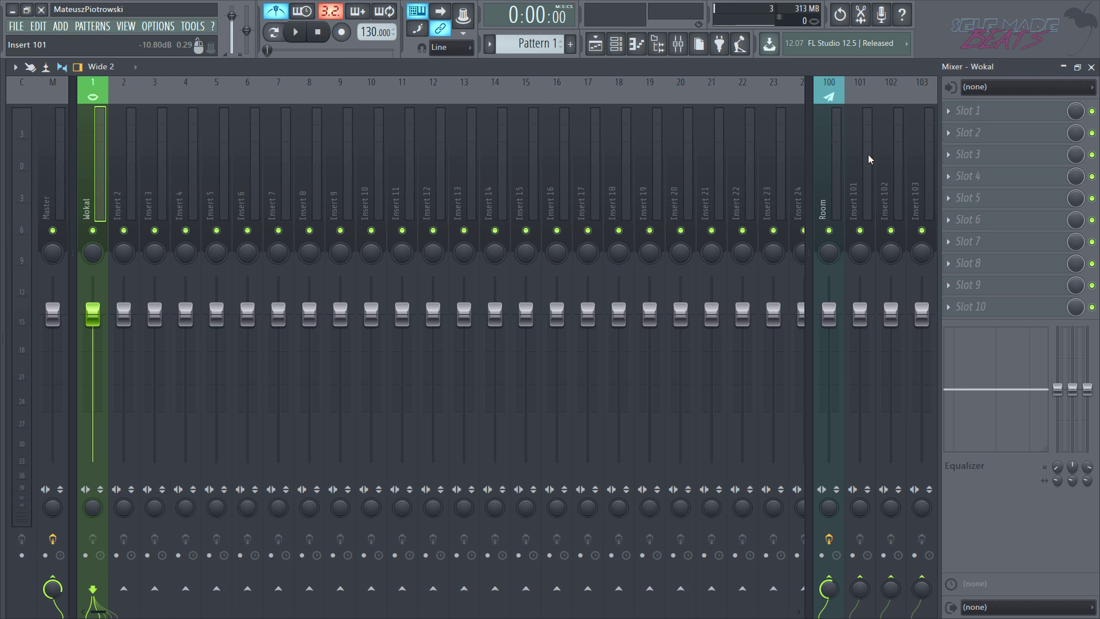
left_click(839, 152)
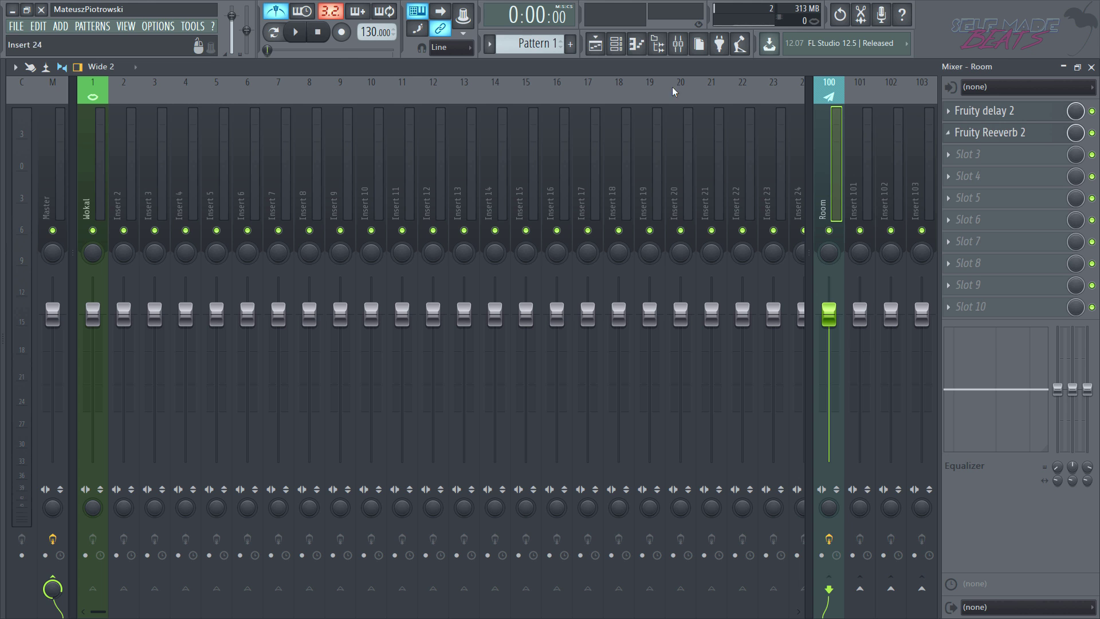
key("space")
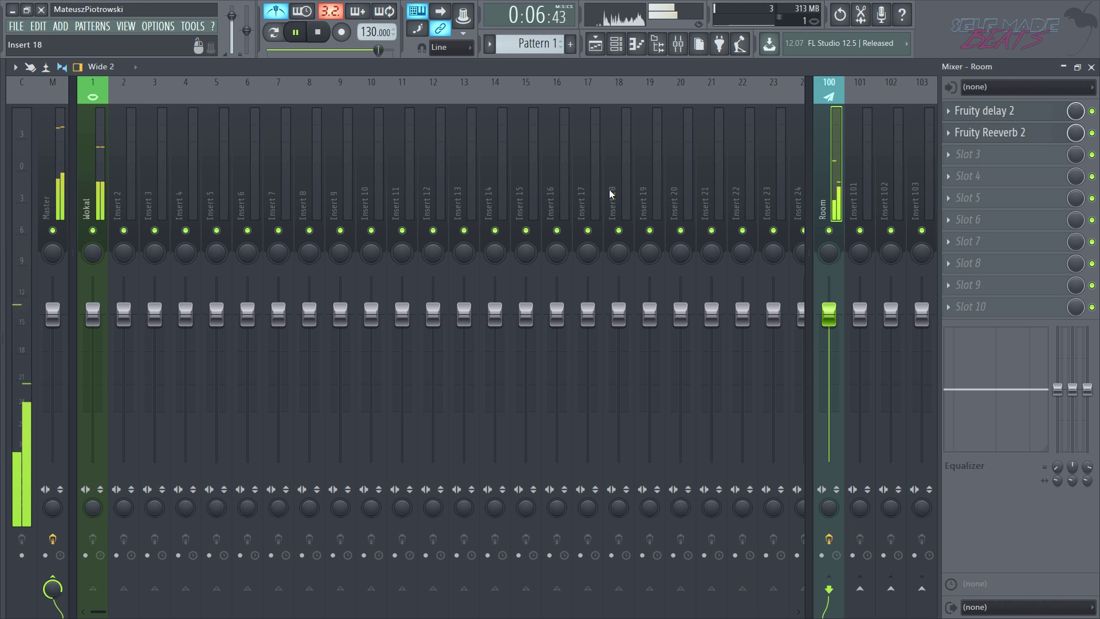
key("space")
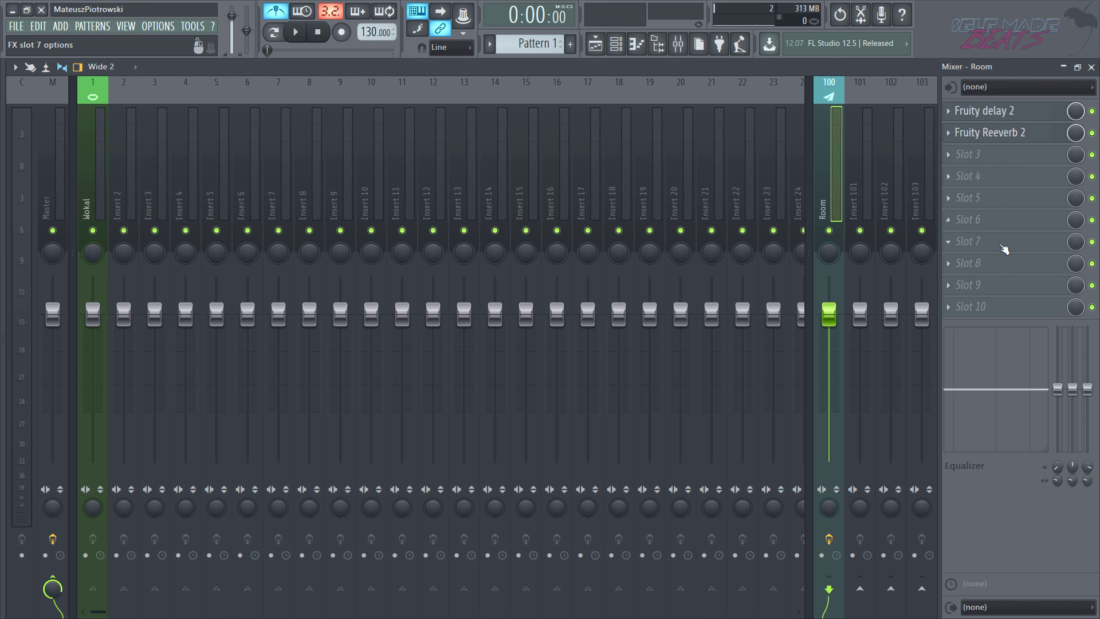
Step: Add Fruity Limiter to slot 10 of the Room track and enlarge its window
left_click(1003, 311)
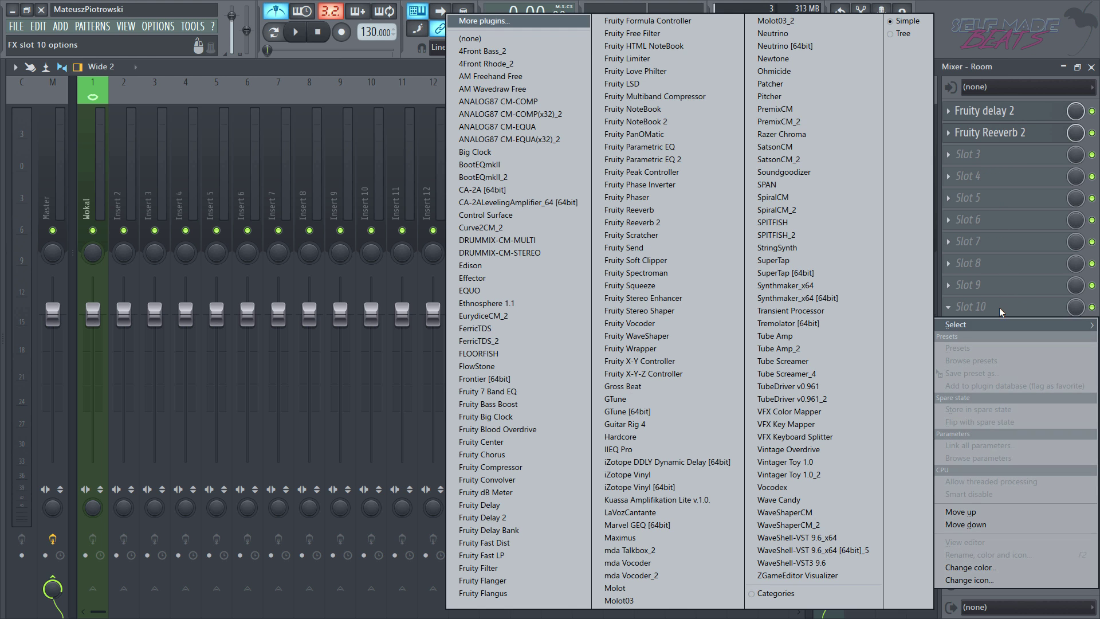
left_click(679, 58)
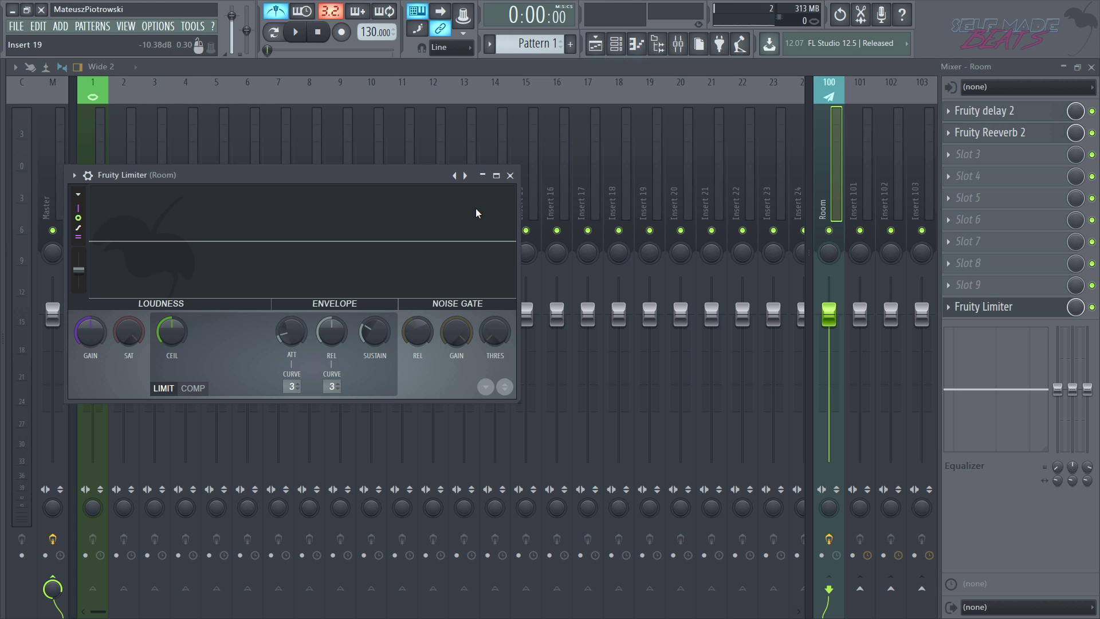
left_click_drag(381, 181, 496, 120)
left_click_drag(629, 339, 924, 503)
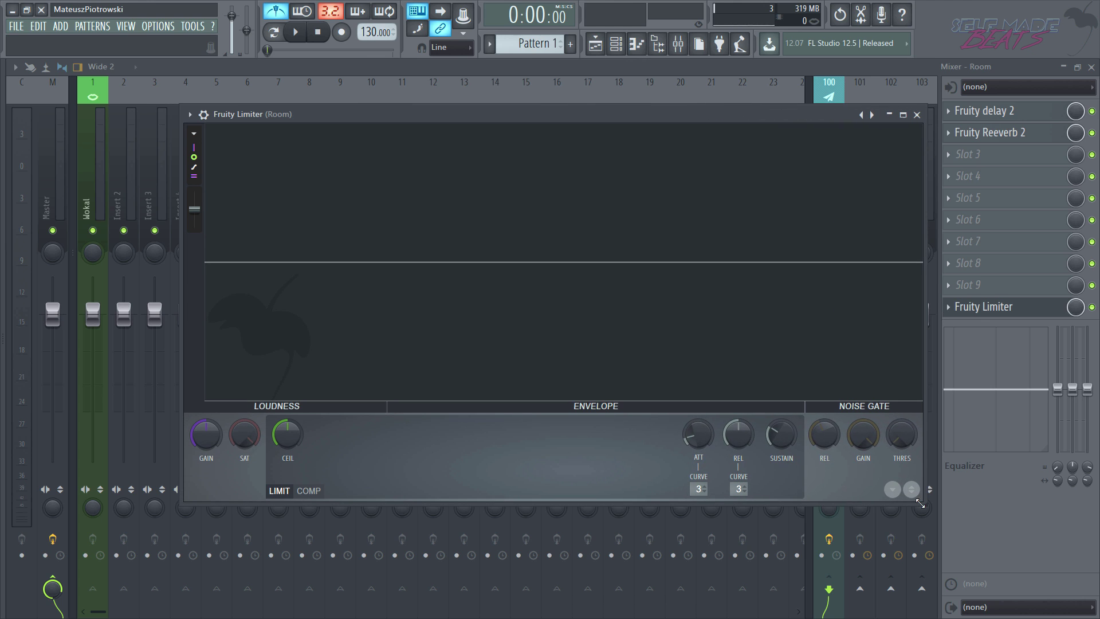
Step: Switch Fruity Limiter to compressor mode with the Wokal track as its sidechain input
left_click(308, 496)
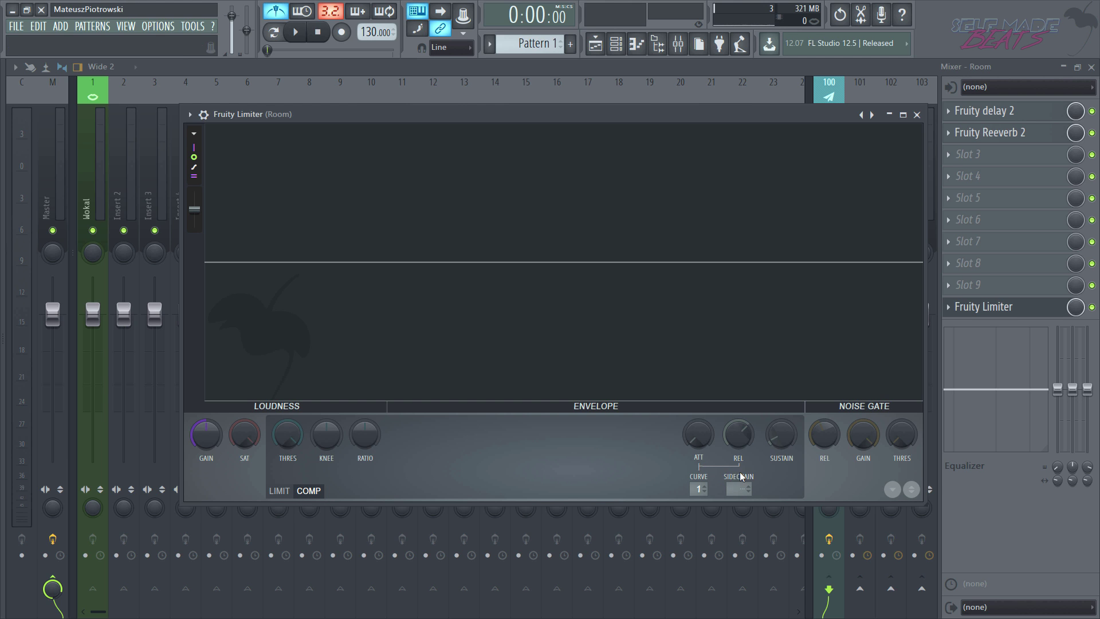
left_click(741, 490)
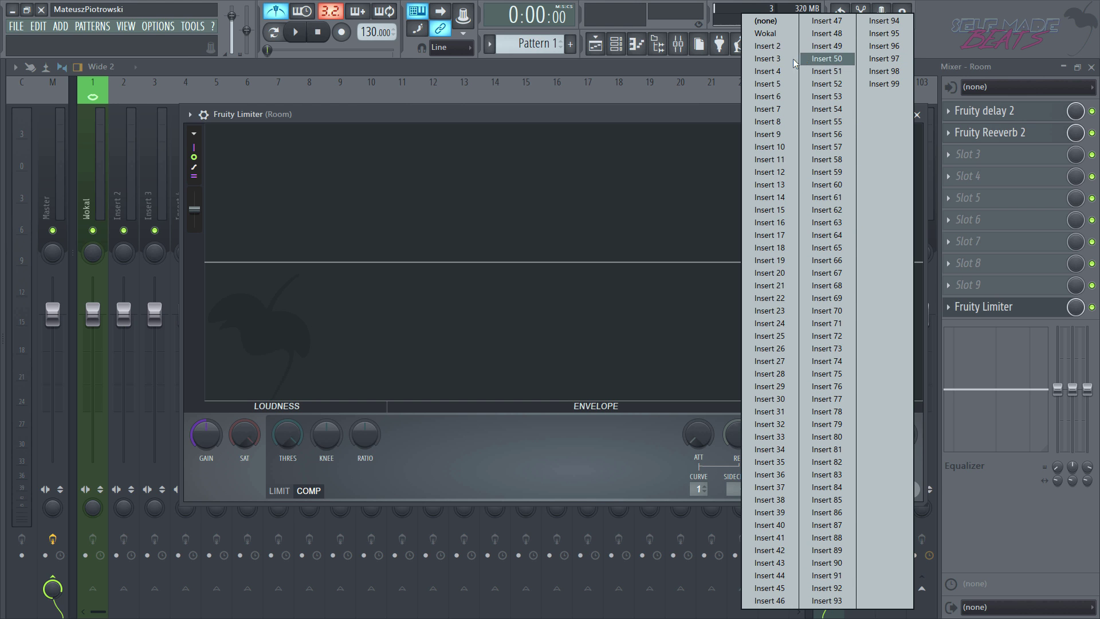
left_click(774, 32)
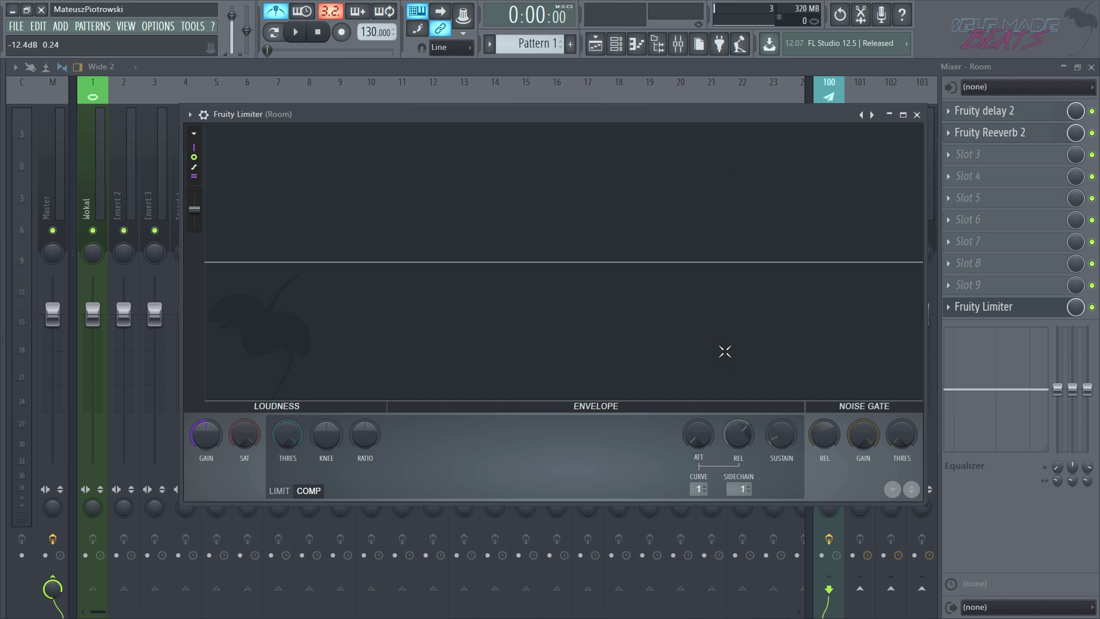
Step: Lower the compressor threshold and raise the ratio, auditioning the vocal before and after the adjustment
key("space")
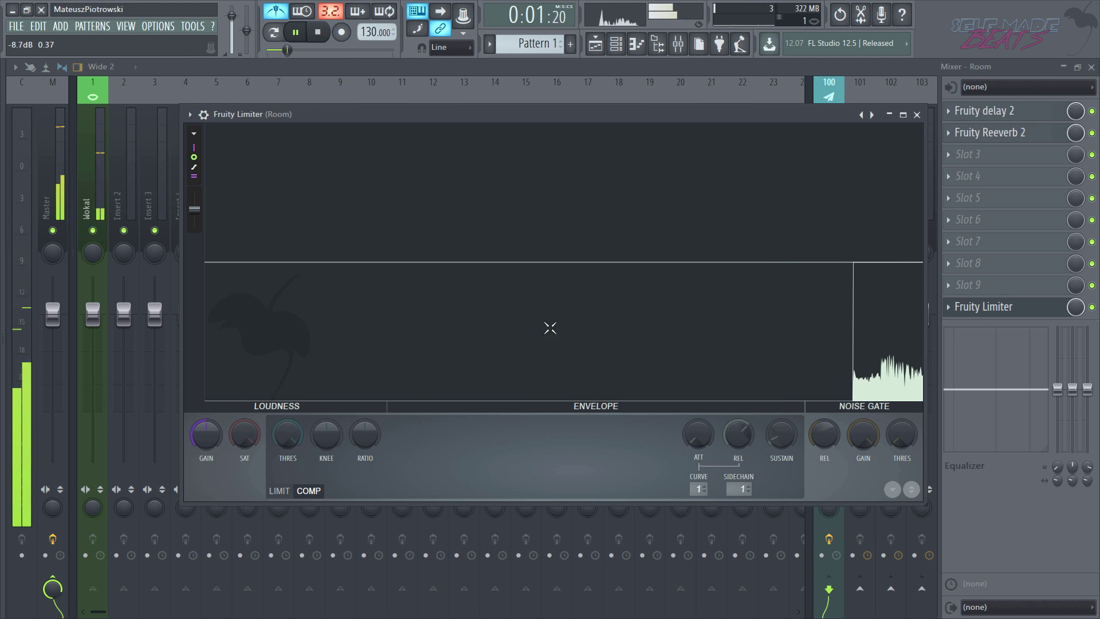
key("space")
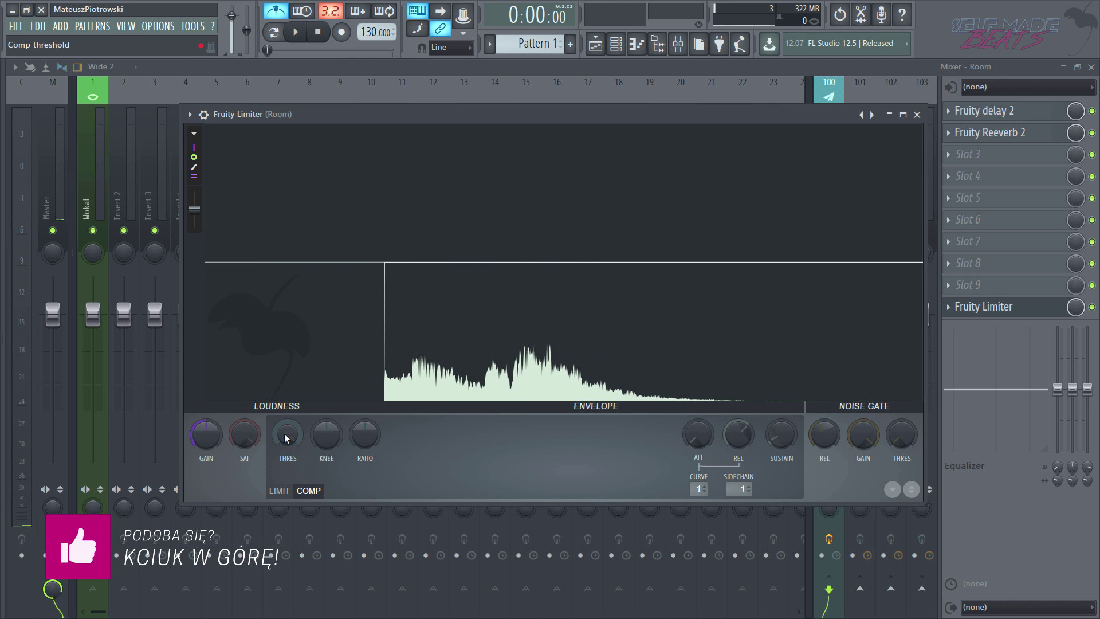
left_click_drag(288, 432, 289, 485)
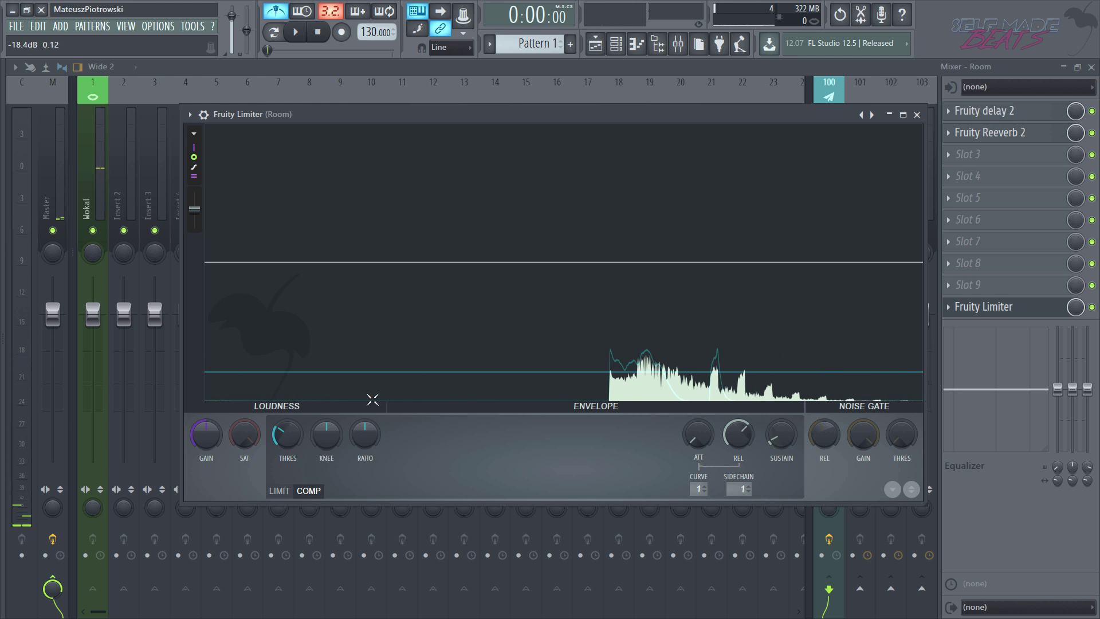
left_click_drag(367, 435, 367, 417)
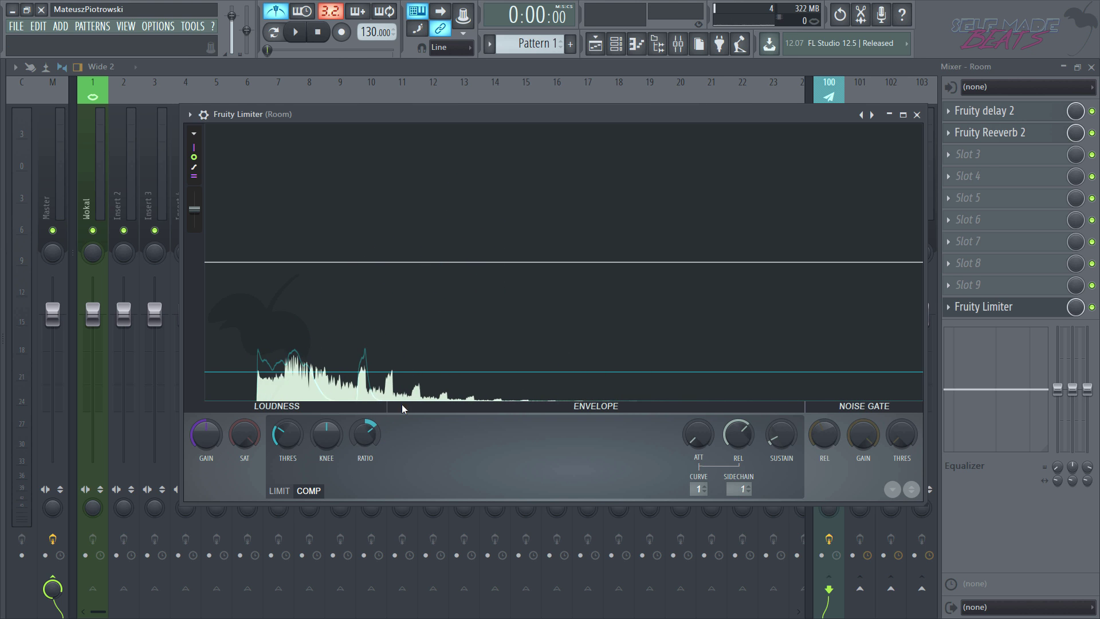
key("space")
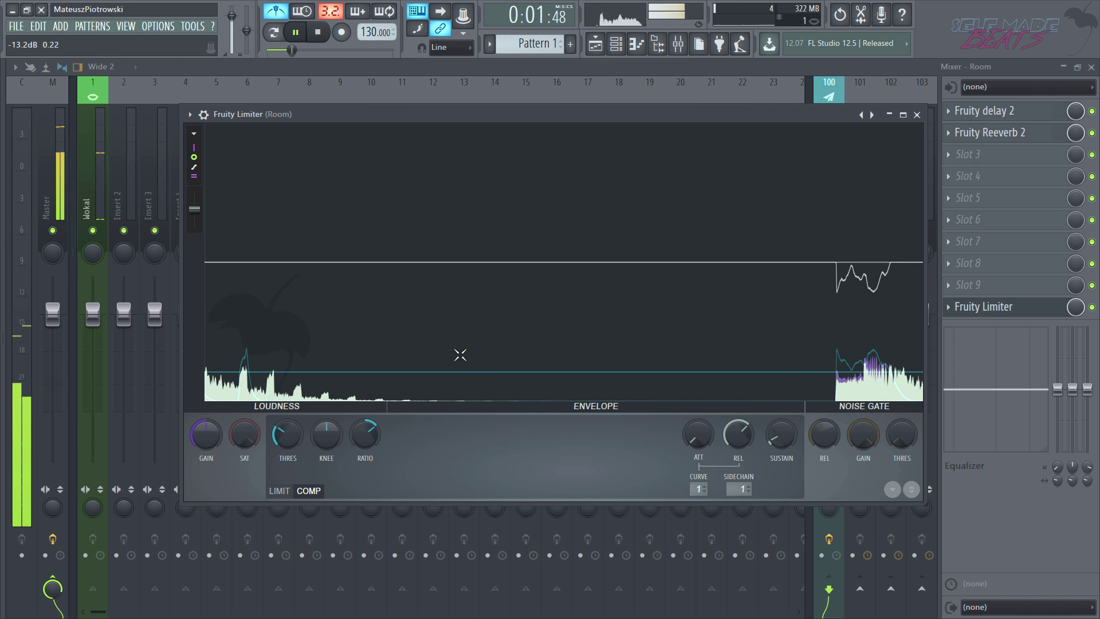
key("space")
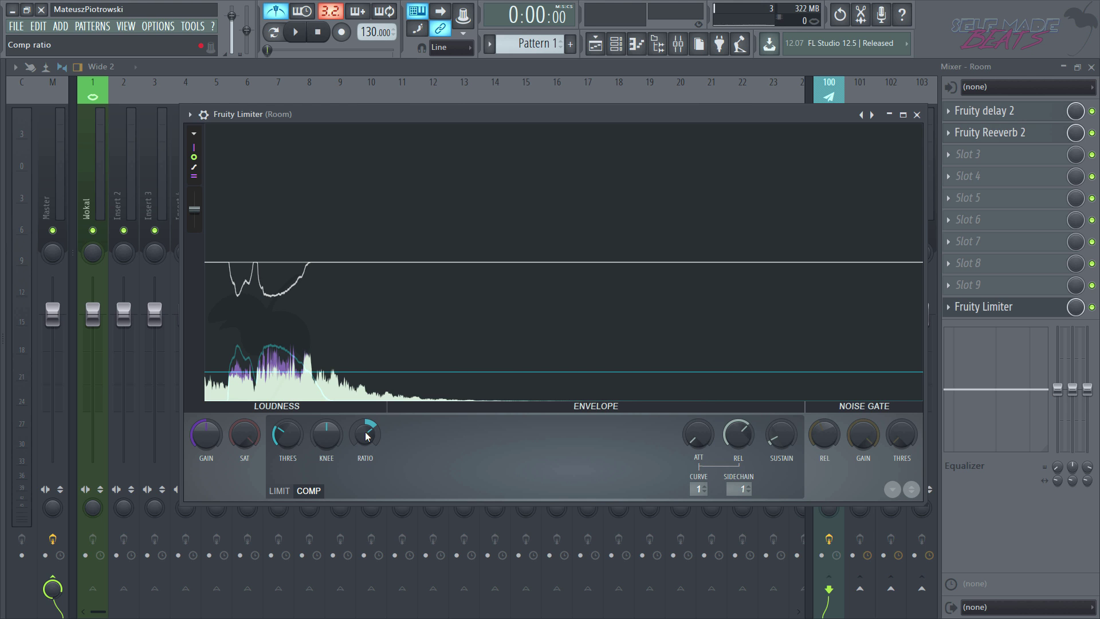
Step: Try the compressor with the threshold at its minimum and a higher ratio, and play back the vocal
left_click_drag(288, 442, 288, 468)
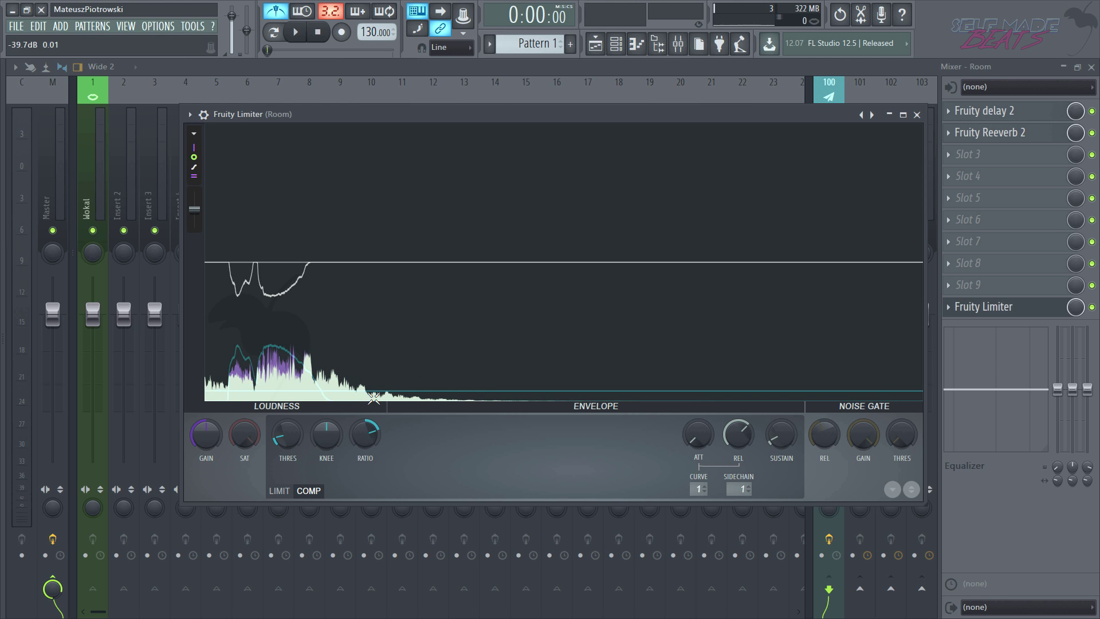
left_click_drag(285, 439, 284, 470)
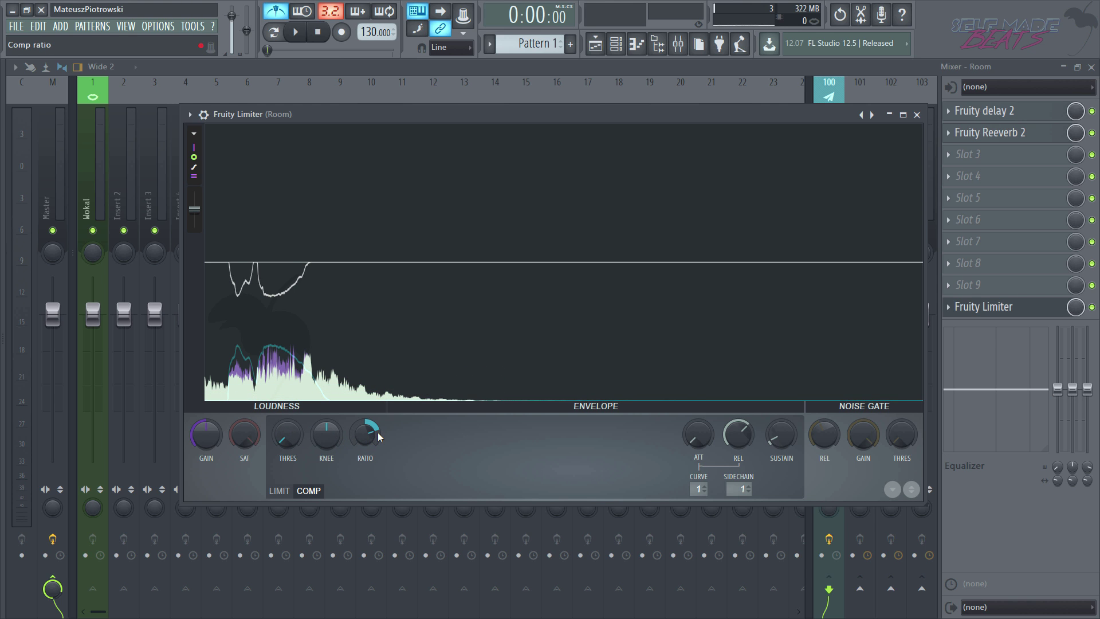
key("space")
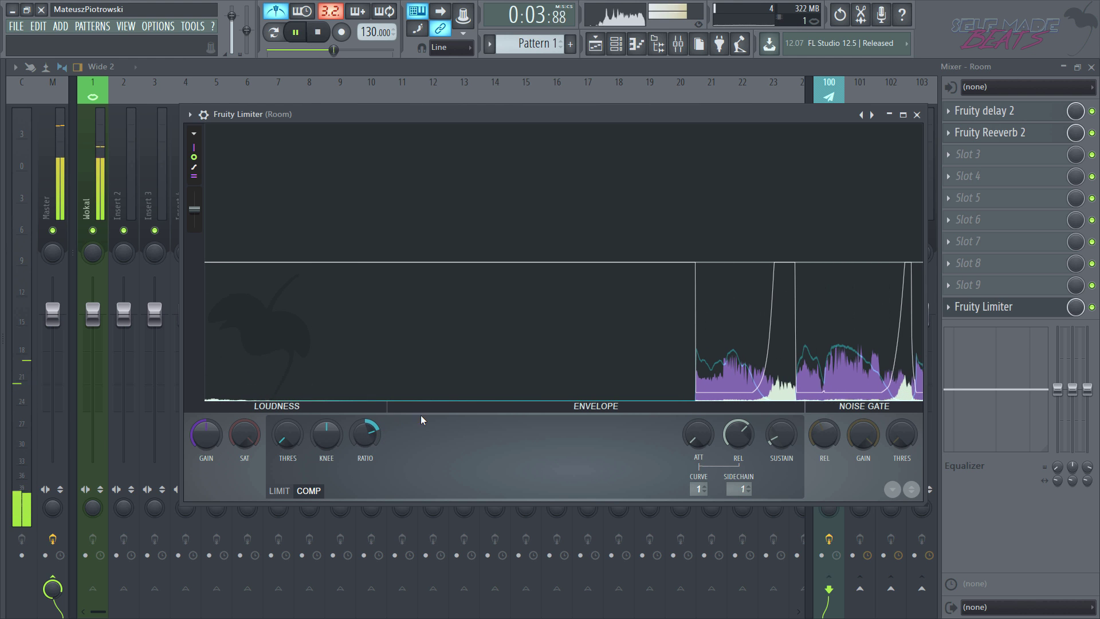
key("space")
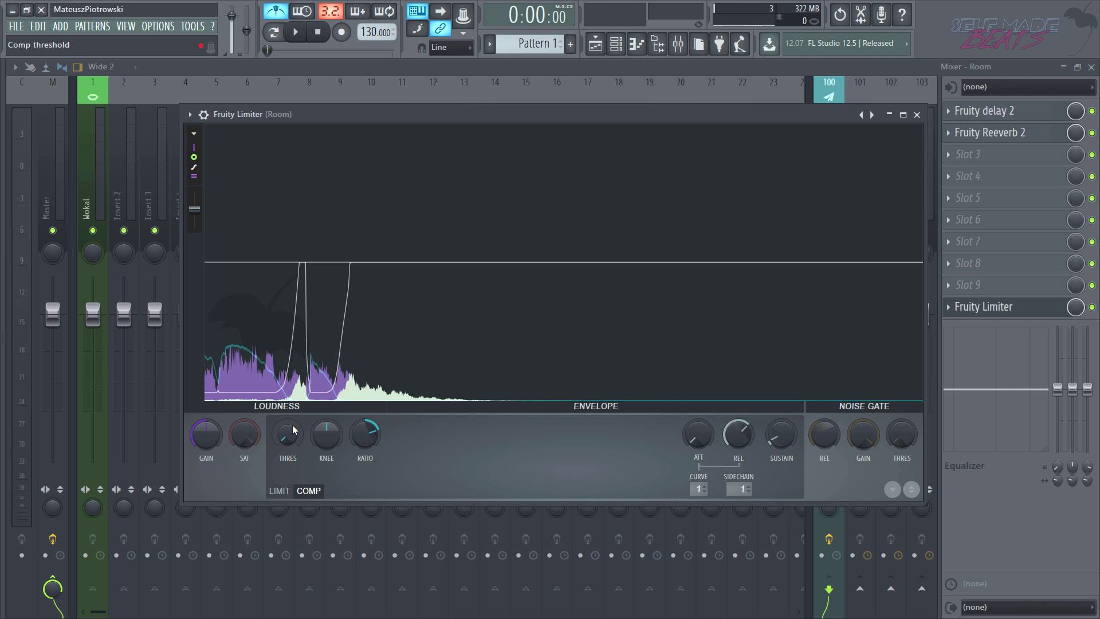
Step: Fine-tune the compressor with a slightly higher threshold, a lower ratio and, during playback, a shorter release
left_click_drag(280, 442, 281, 461)
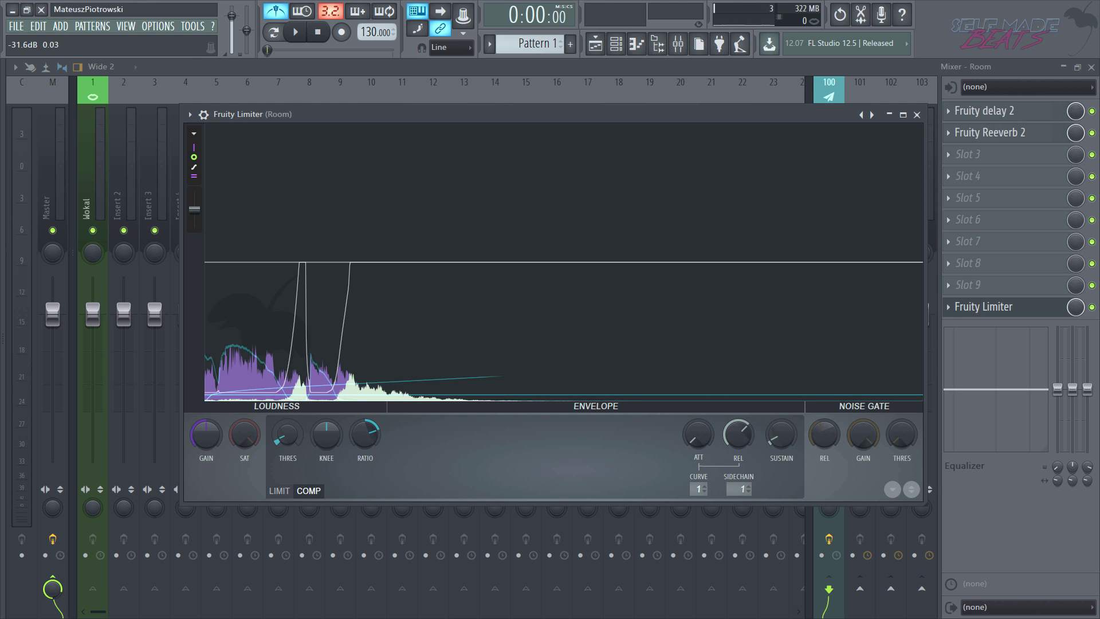
left_click_drag(370, 439, 368, 446)
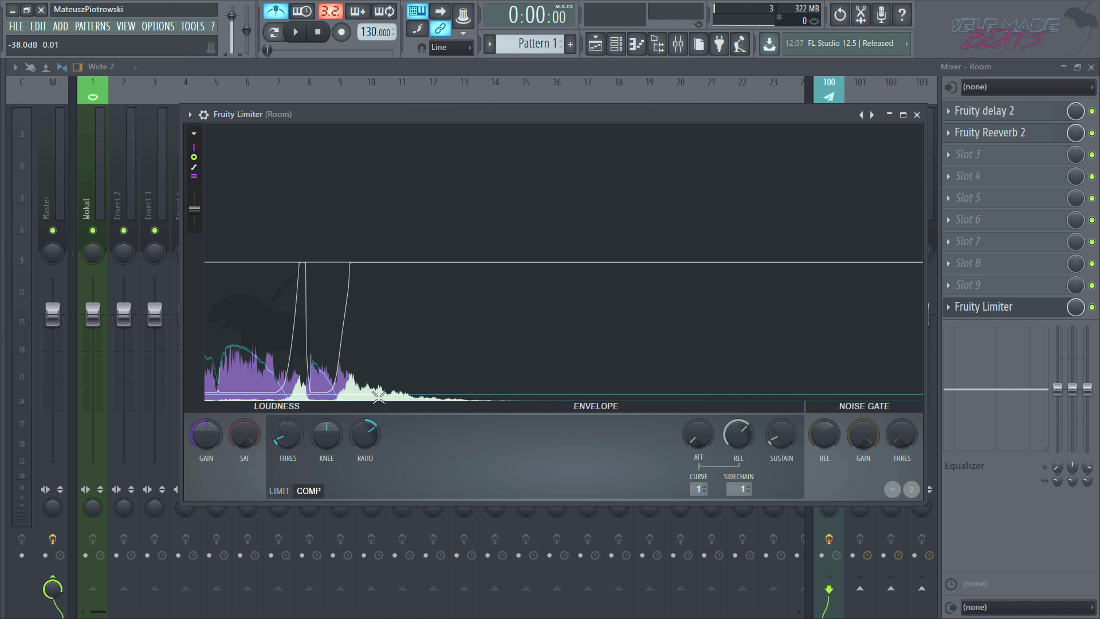
key("space")
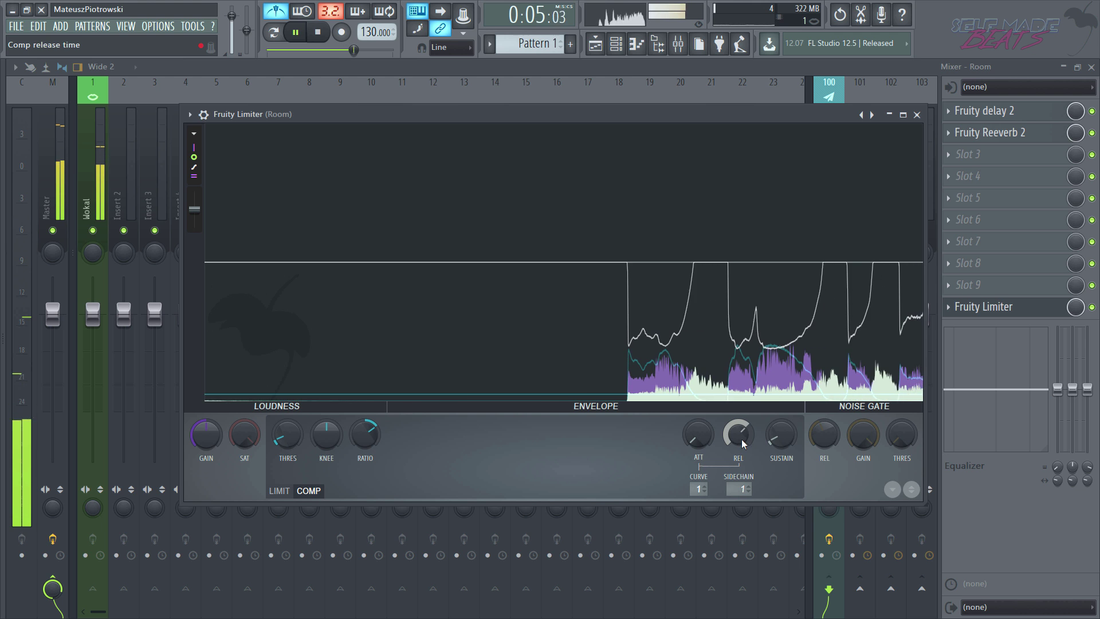
mouse_move(744, 444)
left_mouse_down()
mouse_move(744, 461)
mouse_move(742, 444)
left_mouse_up()
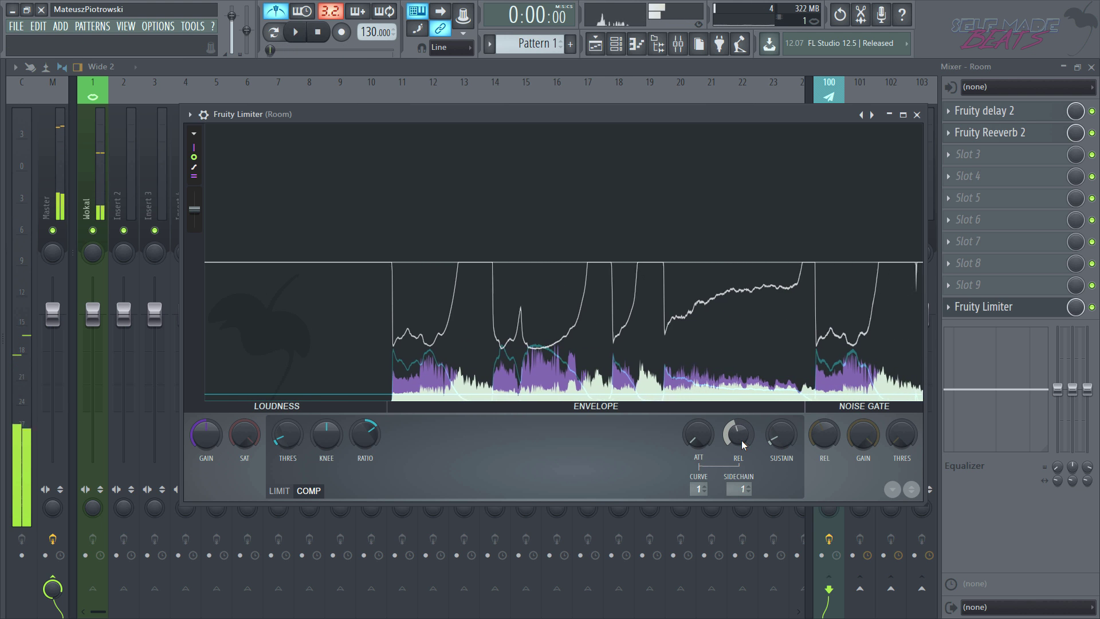
Step: Play back and stop the vocal repeatedly to examine how the sidechain compression ducks the delay and reverb in Fruity Limiter's envelope graph
key("space")
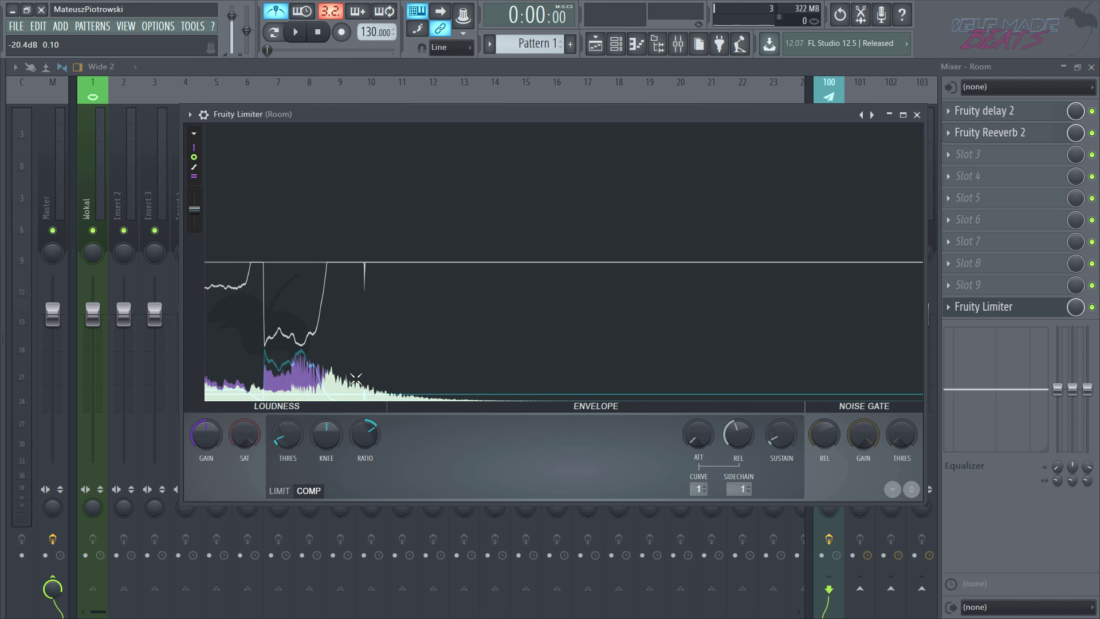
key("space")
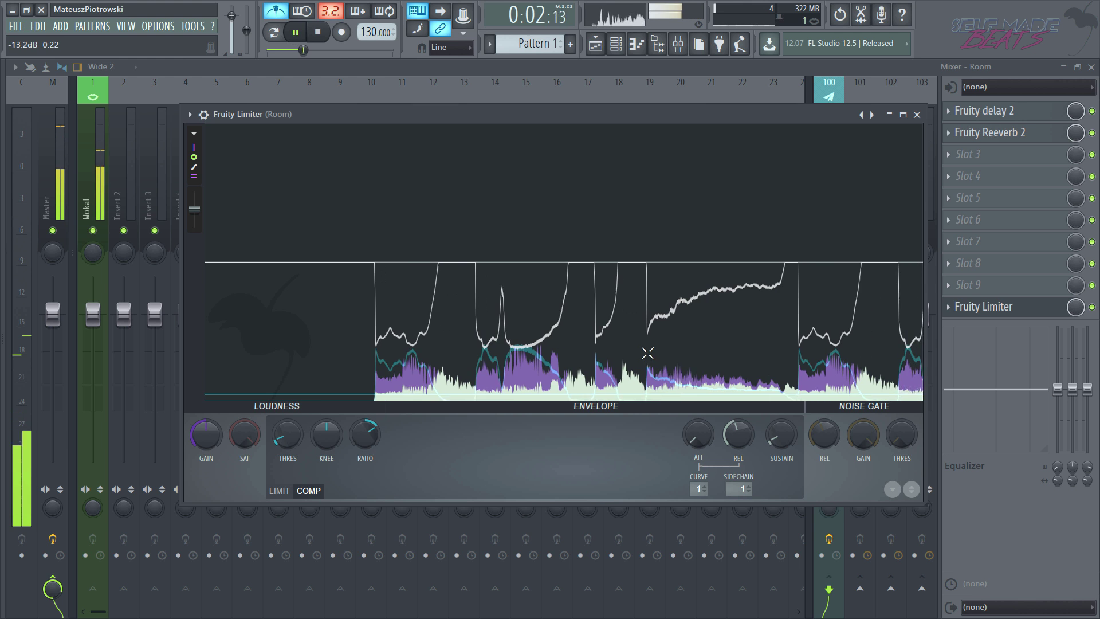
key("space")
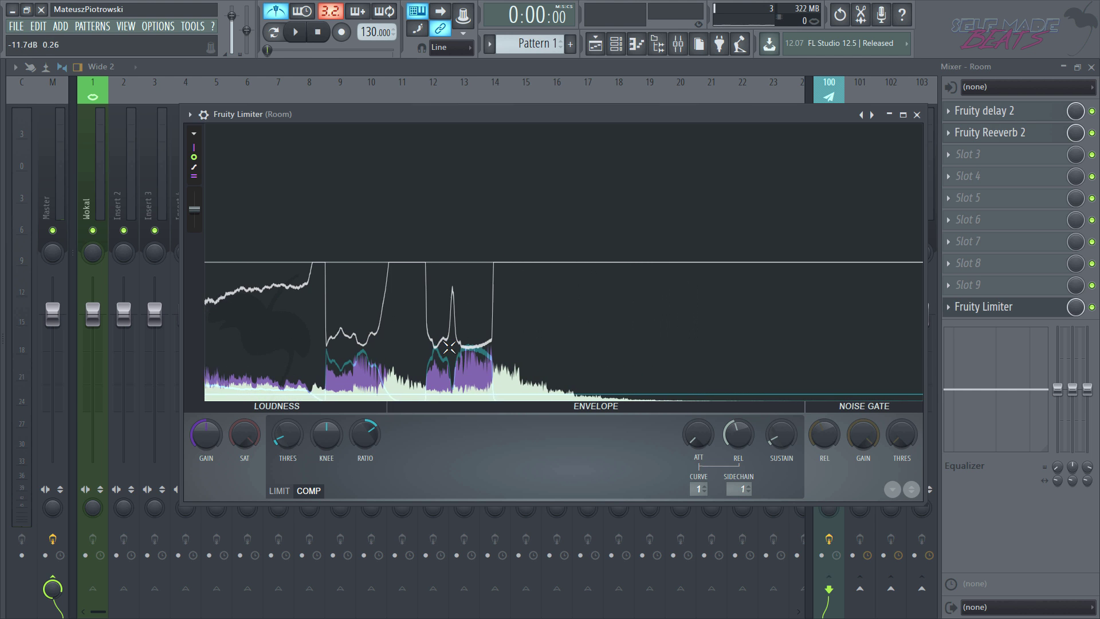
key("space")
key("space")
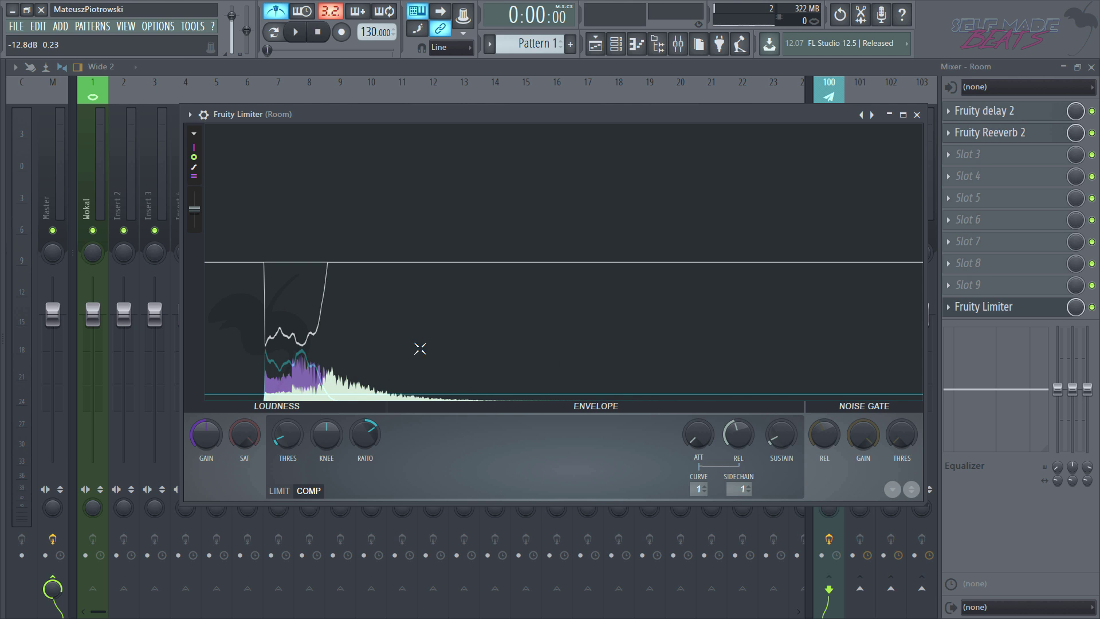
Step: Turn off the metronome while the vocal plays and audition the sidechained room effects without it
key("space")
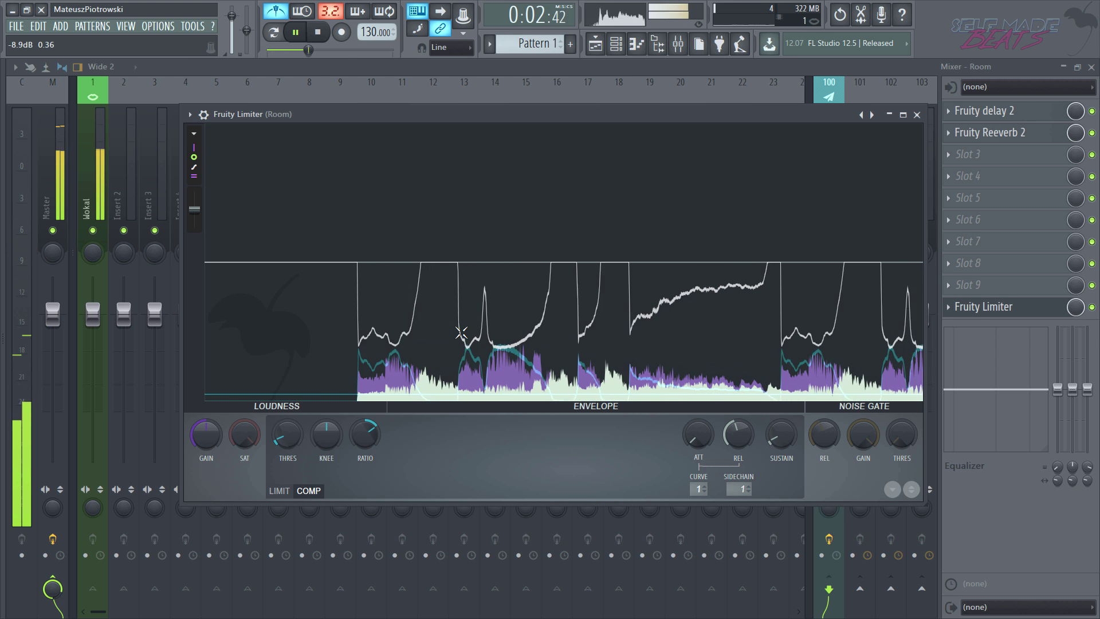
left_click(279, 13)
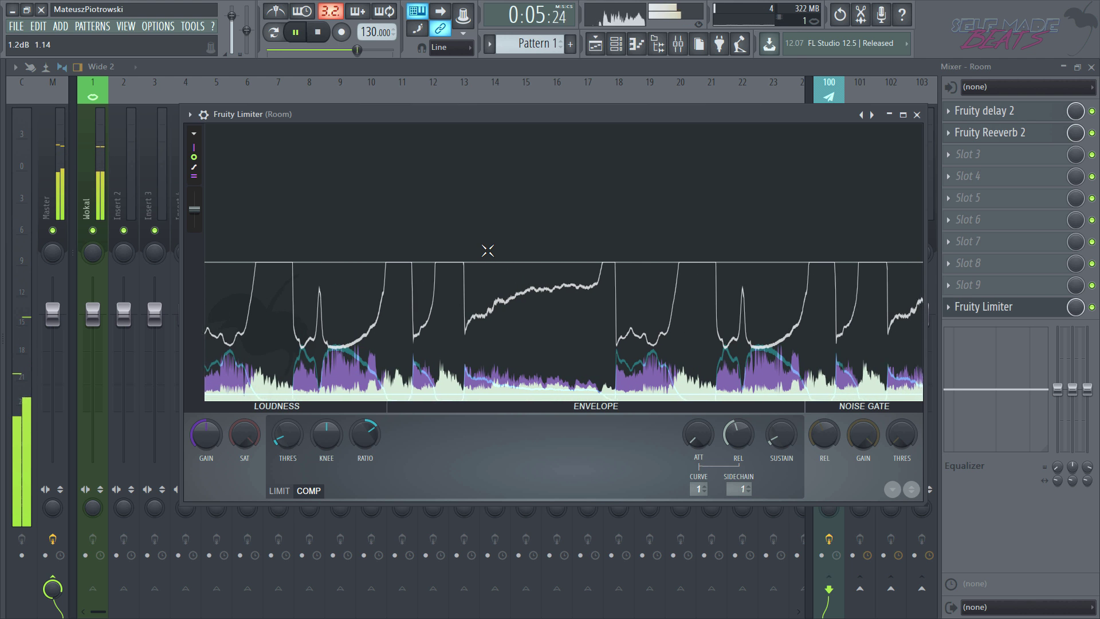
key("space")
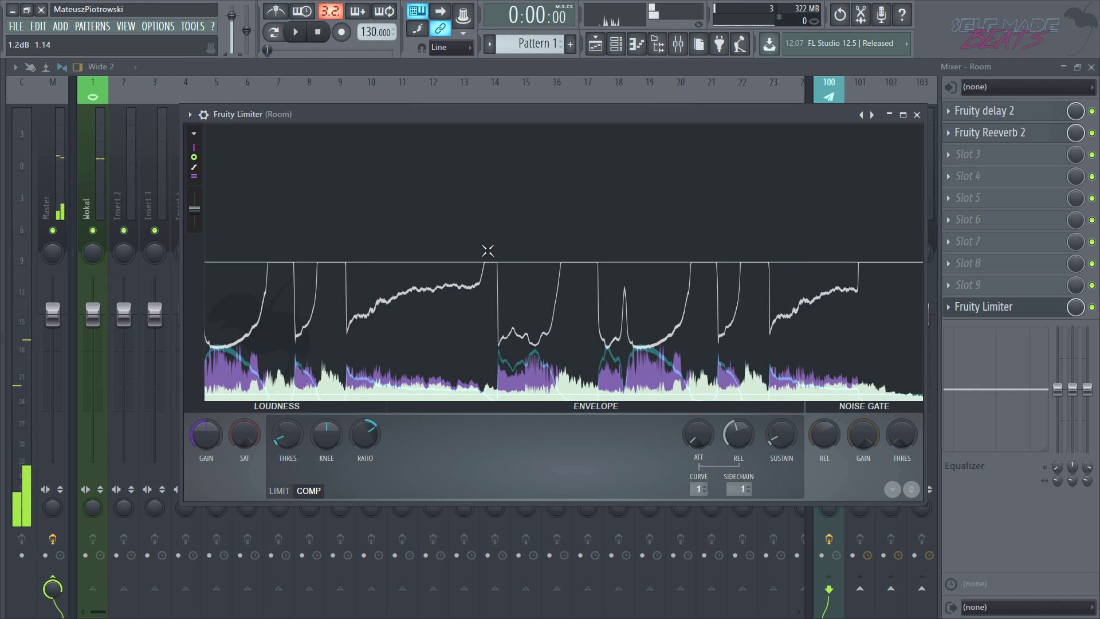